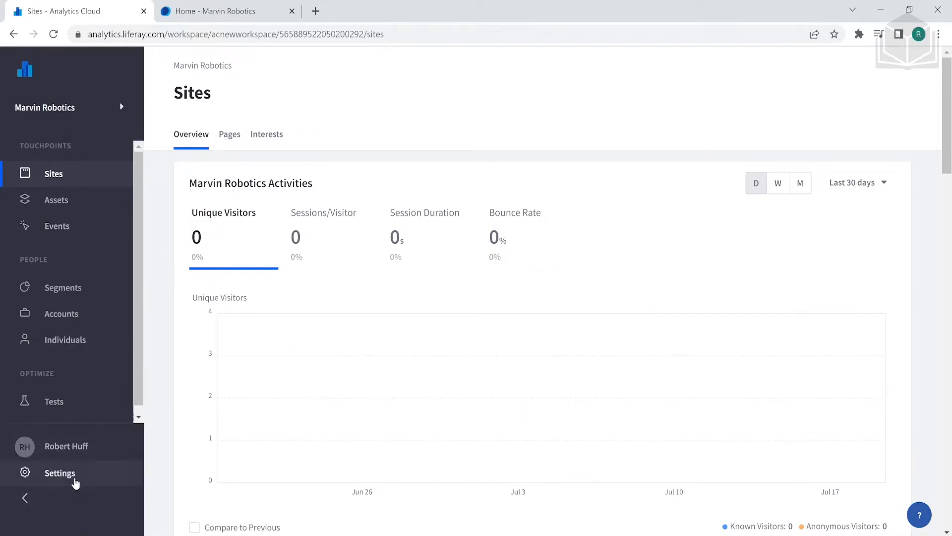
Create a new property named "Marvin Robotics Intranet" in the Analytics Cloud workspace settings
{"action": "left_click", "coordinate": [75, 482]}
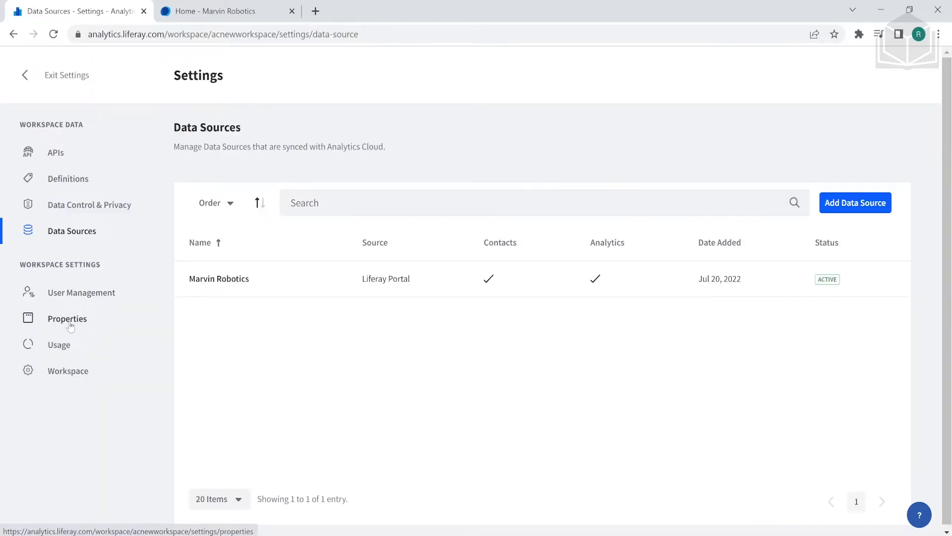
{"action": "left_click", "coordinate": [70, 325]}
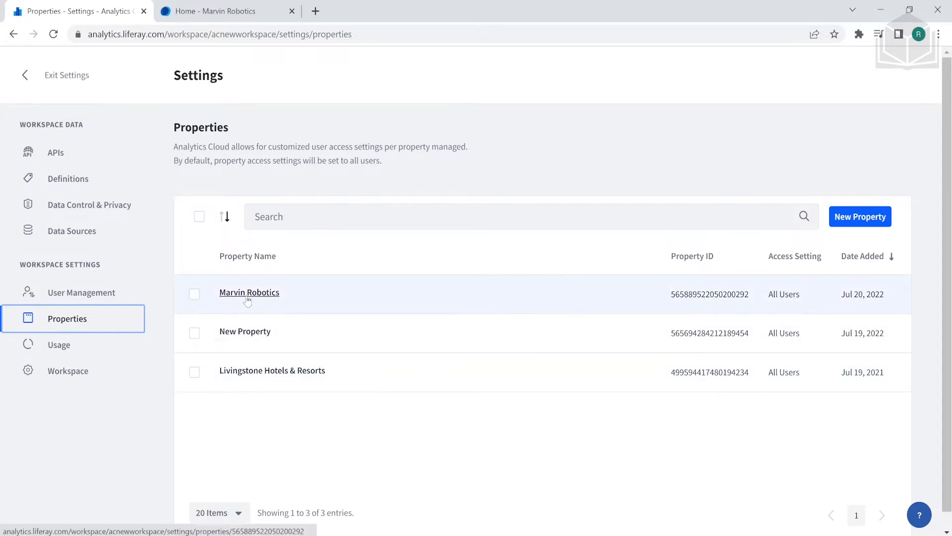
{"action": "left_click", "coordinate": [858, 222]}
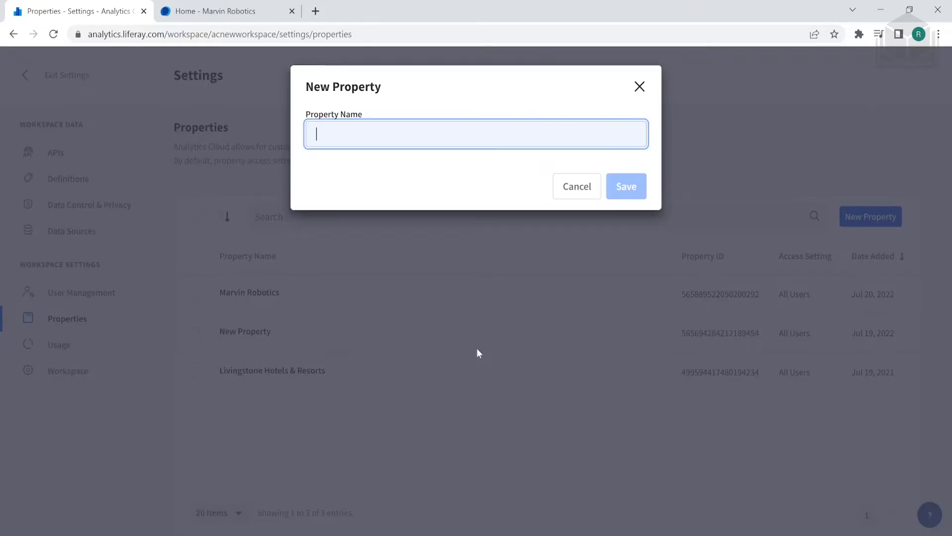
{"action": "type", "text": "Marvin"}
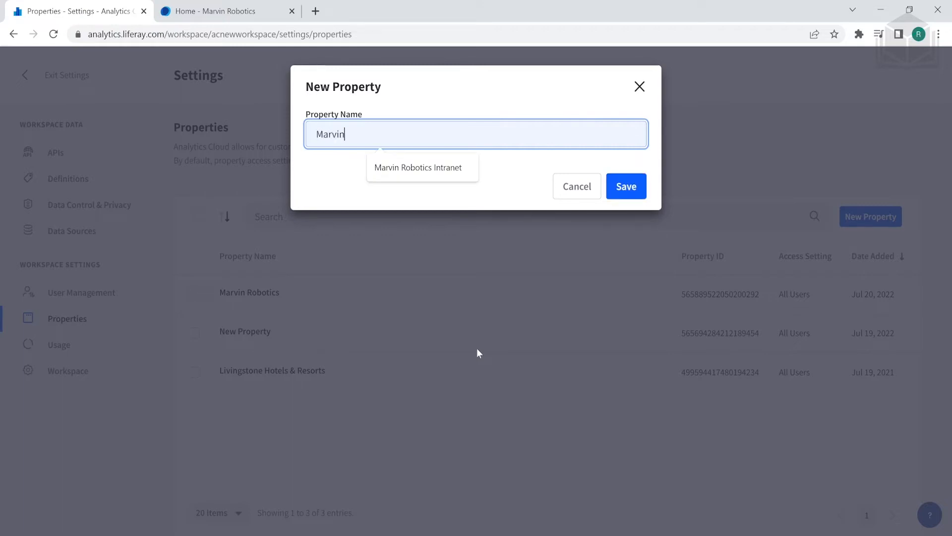
{"action": "type", "text": " Robotics Intranet"}
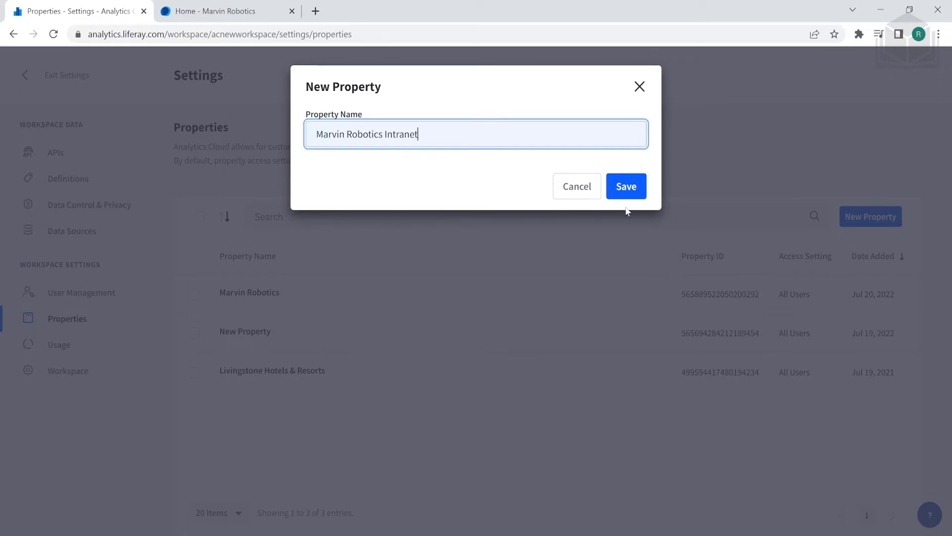
{"action": "left_click", "coordinate": [625, 186]}
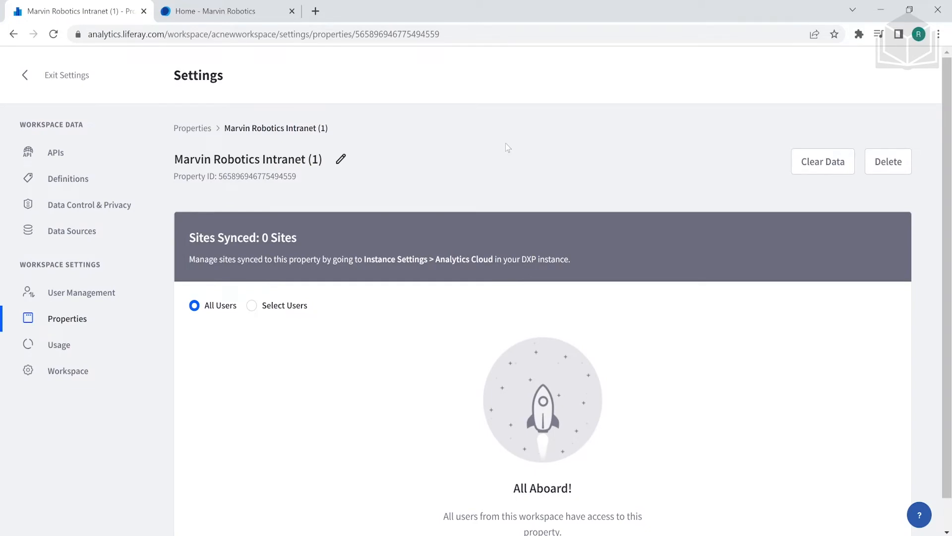
Switch to the Liferay DXP instance and open the Synced Sites page of its Analytics Cloud instance settings
{"action": "left_click", "coordinate": [221, 15]}
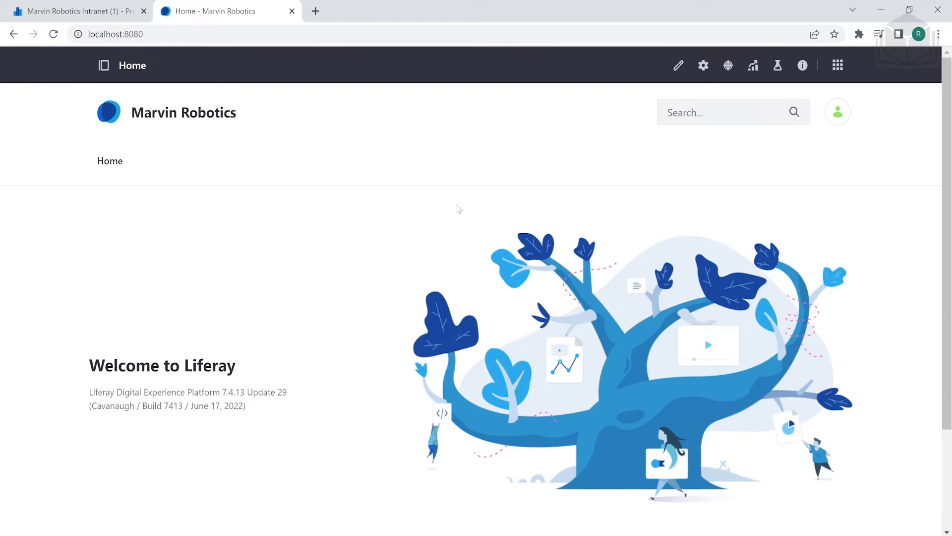
{"action": "left_click", "coordinate": [844, 65]}
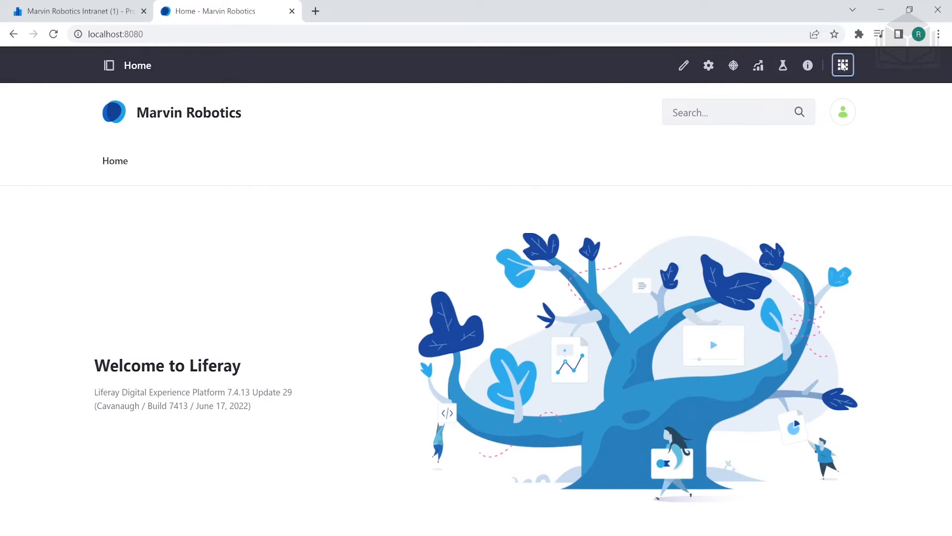
{"action": "left_click", "coordinate": [269, 71]}
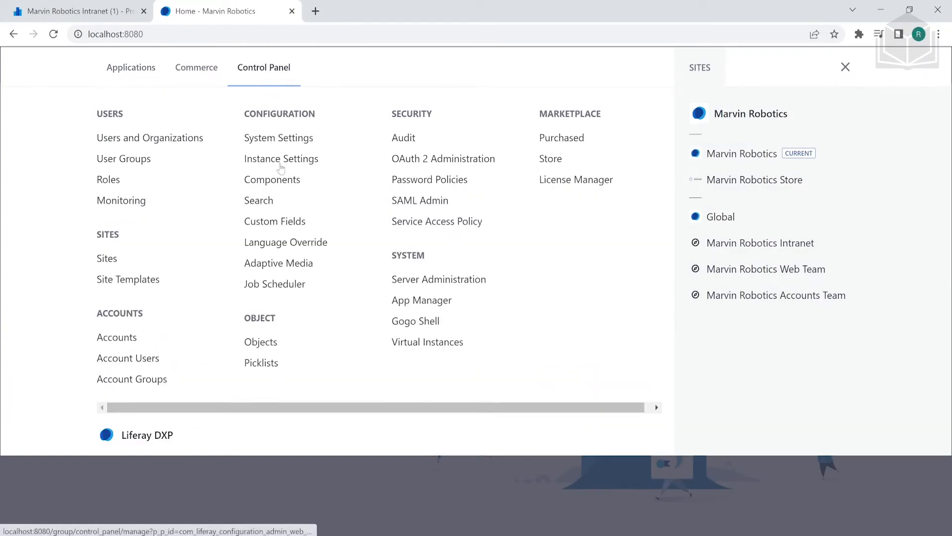
{"action": "left_click", "coordinate": [281, 168]}
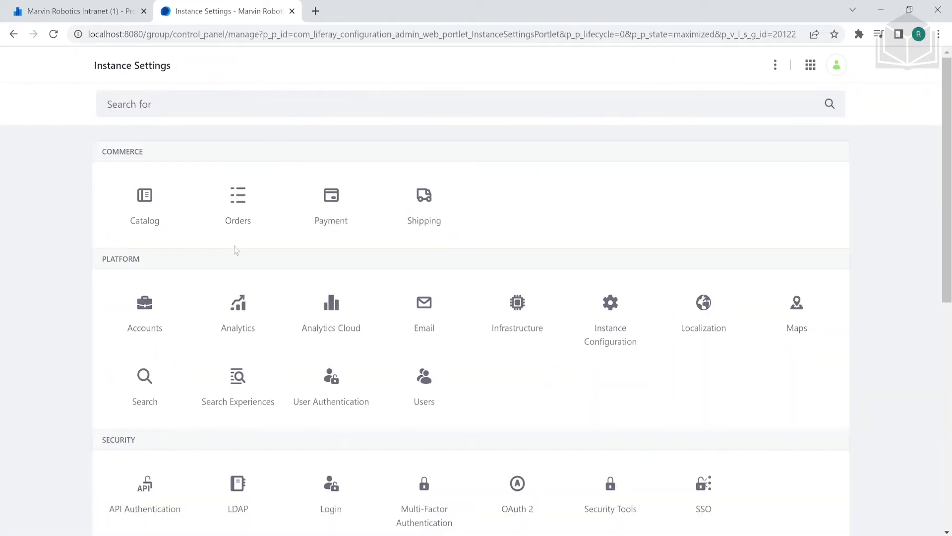
{"action": "left_click", "coordinate": [342, 330]}
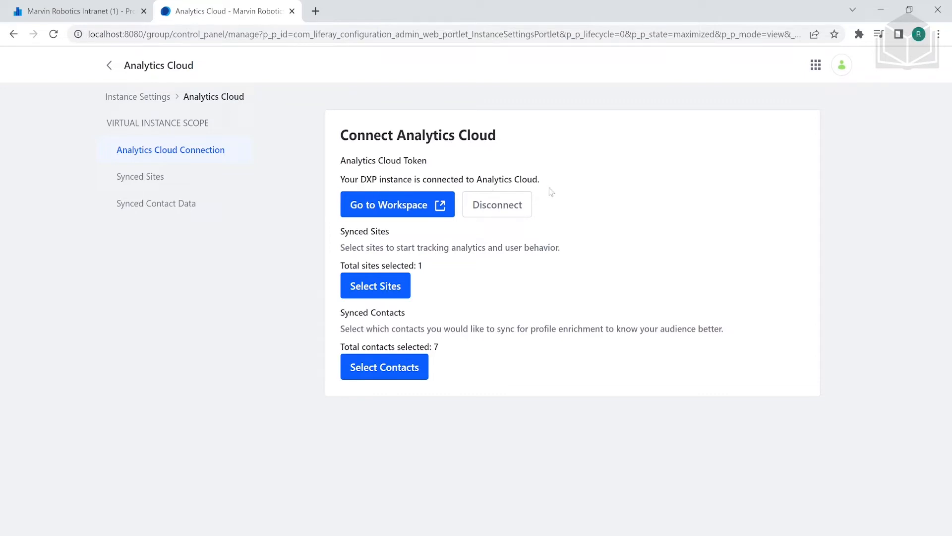
{"action": "left_click", "coordinate": [151, 181]}
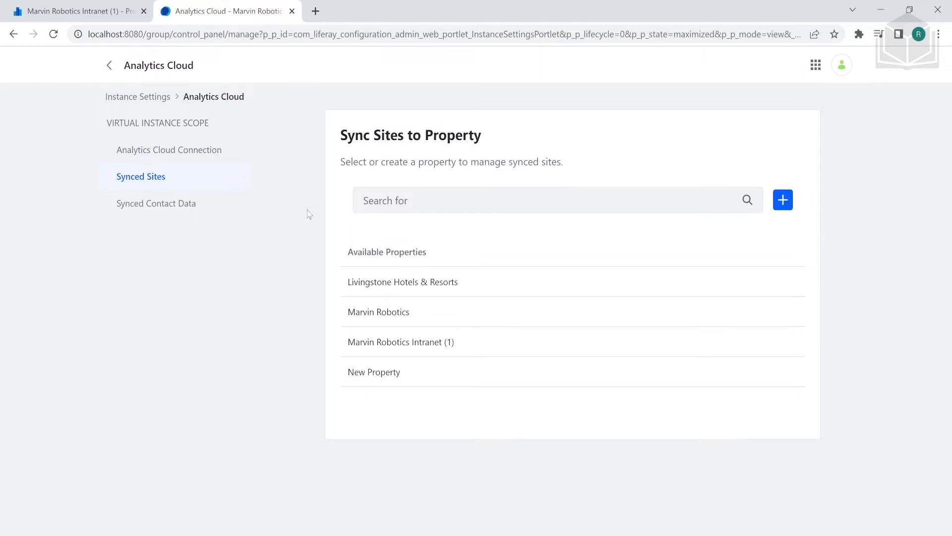
Sync the Marvin Robotics Accounts Team, Marvin Robotics Intranet and Marvin Robotics Web Team sites to the Marvin Robotics Intranet (1) property
{"action": "left_click", "coordinate": [368, 348]}
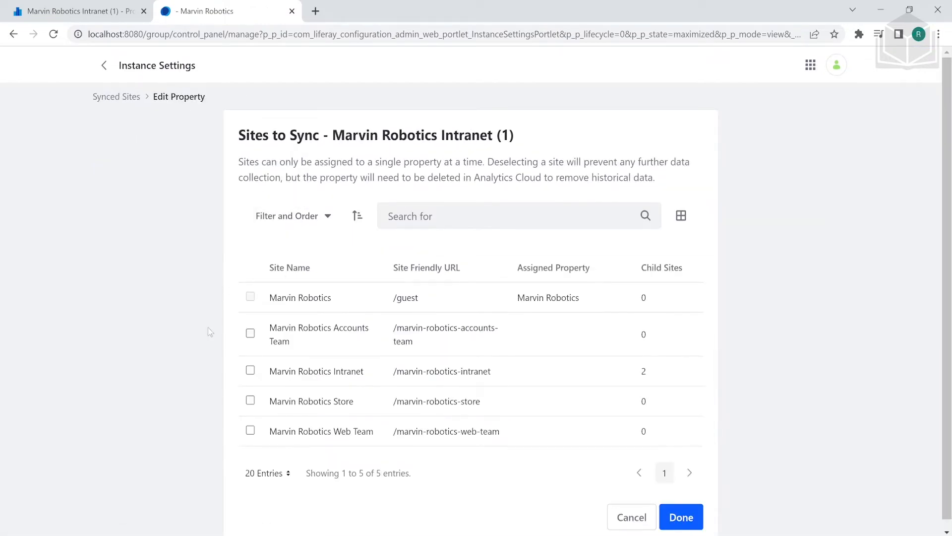
{"action": "left_click", "coordinate": [251, 334]}
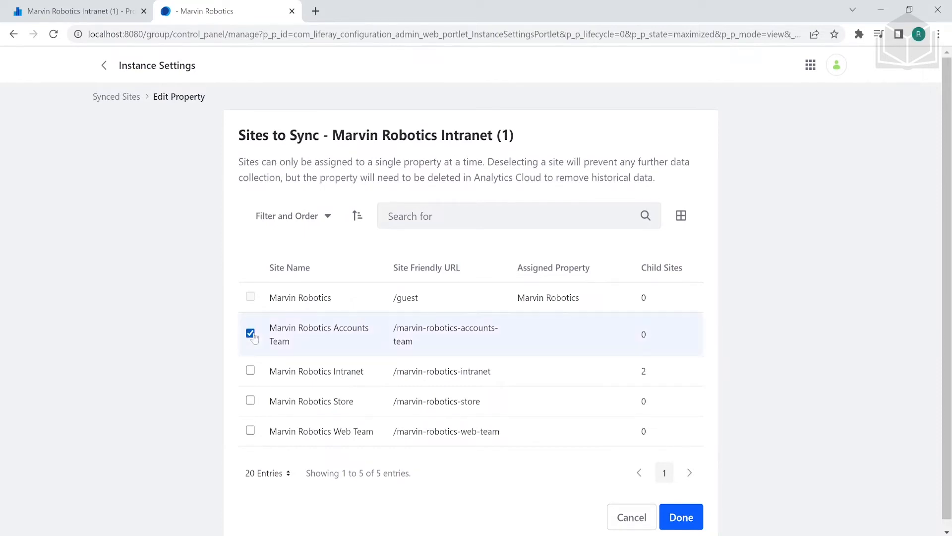
{"action": "left_click", "coordinate": [250, 372]}
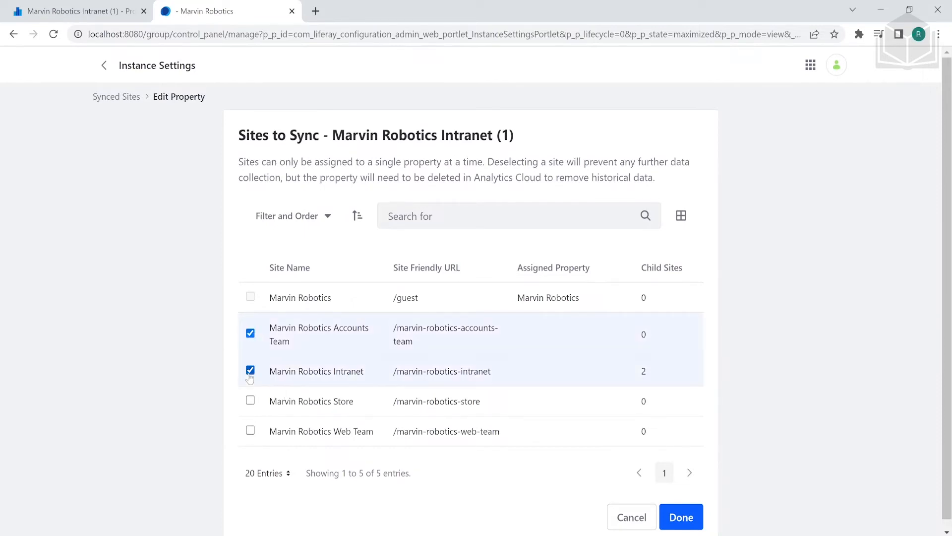
{"action": "left_click", "coordinate": [250, 431]}
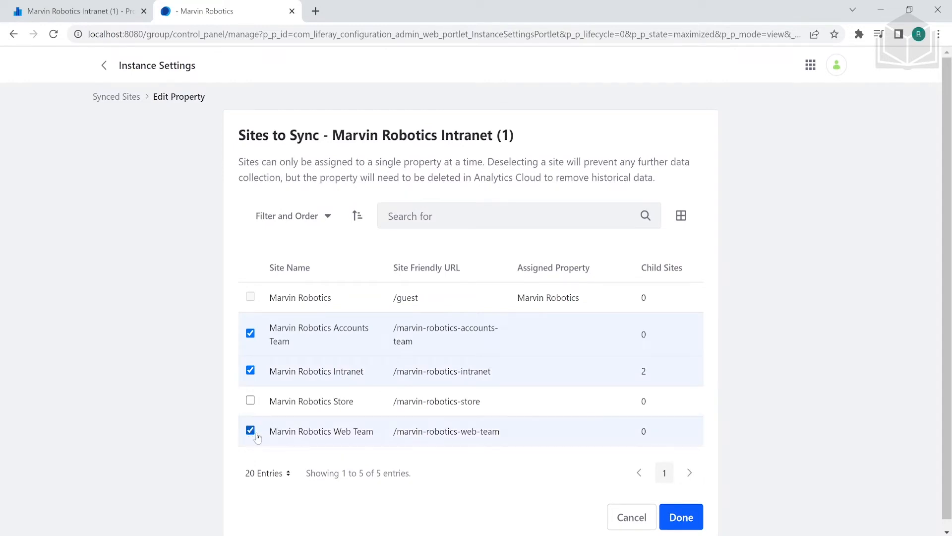
{"action": "left_click", "coordinate": [681, 518]}
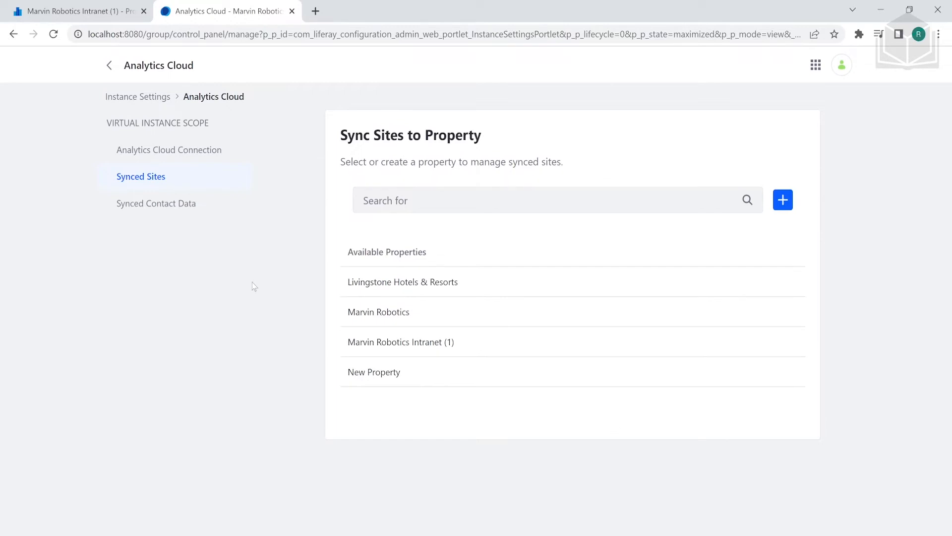
Check the synced contact data options, and review the Marvin Robotics Intranet (1) property's settings back in Analytics Cloud
{"action": "left_click", "coordinate": [190, 215]}
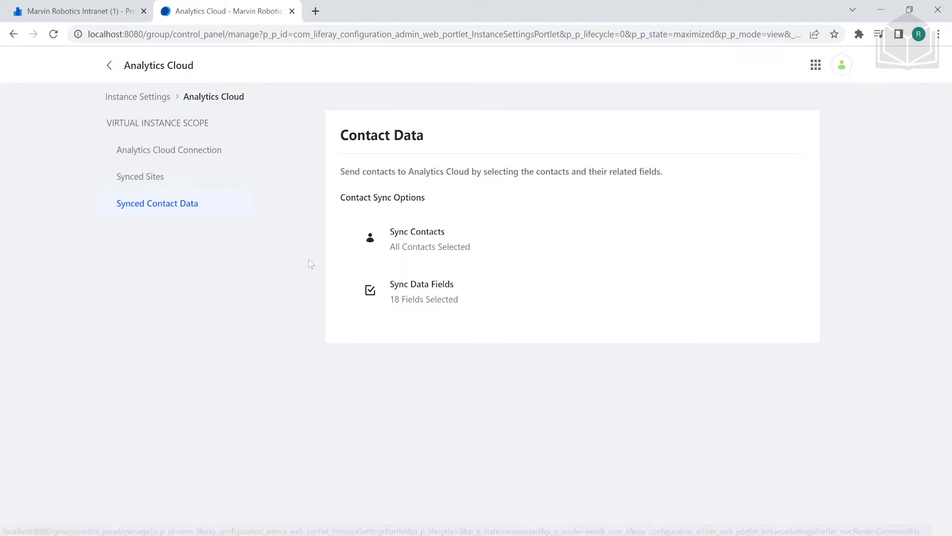
{"action": "left_click", "coordinate": [106, 11]}
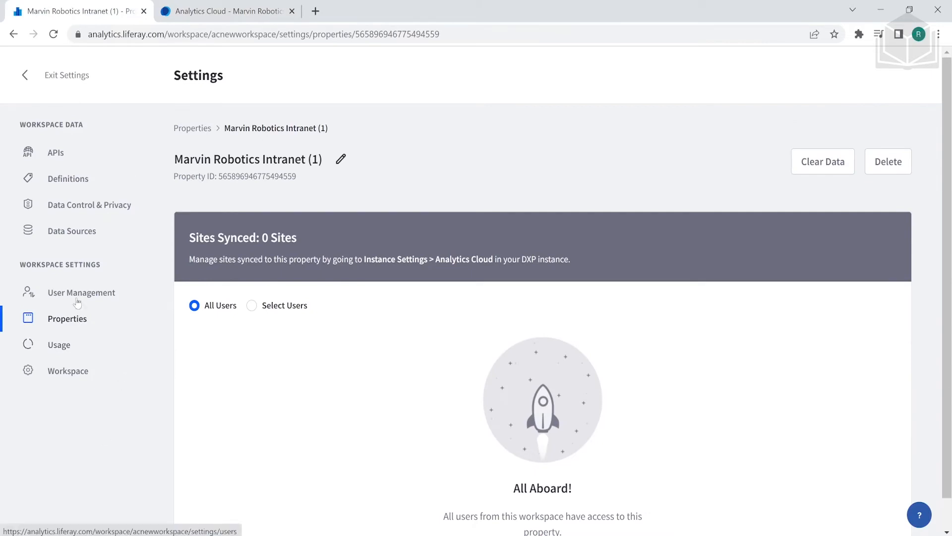
{"action": "left_click", "coordinate": [192, 128]}
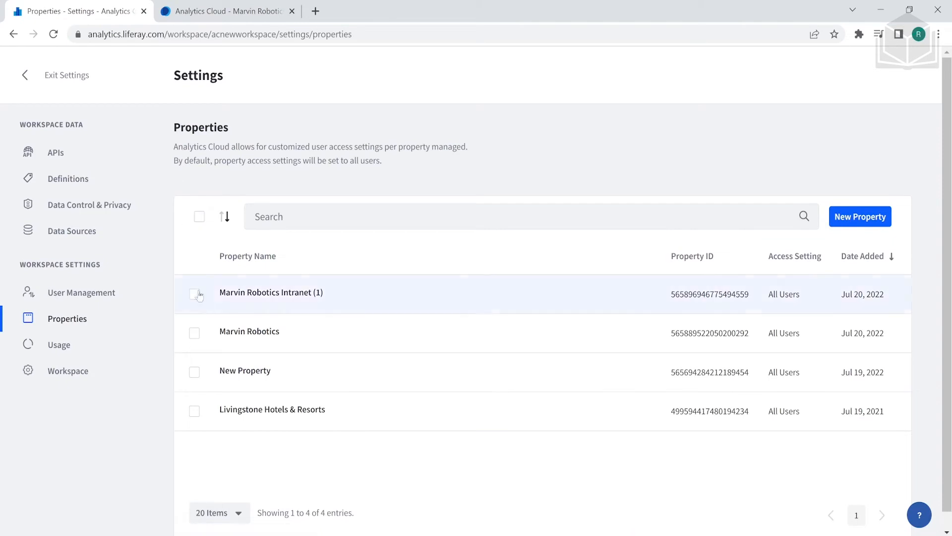
{"action": "left_click", "coordinate": [234, 293]}
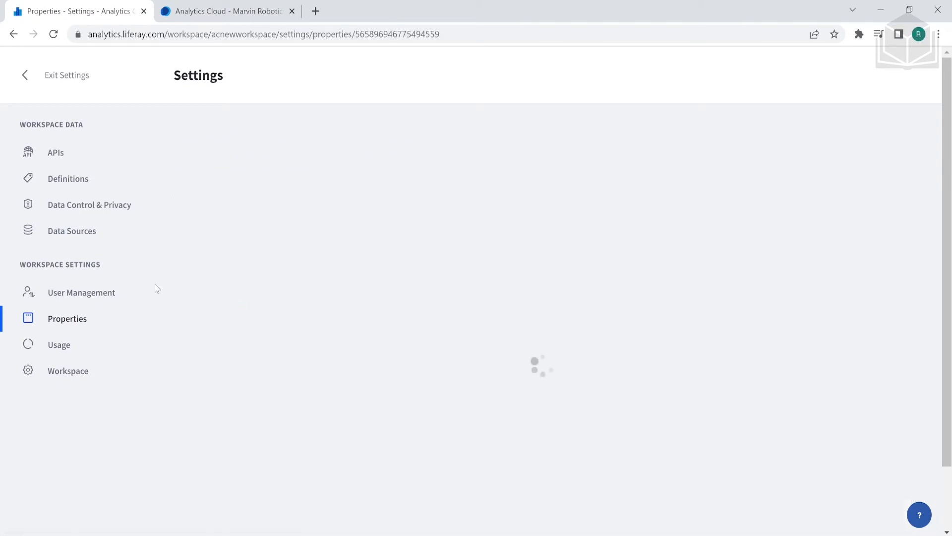
{"action": "scroll", "coordinate": [502, 162], "scroll_direction": "down", "scroll_amount": 1}
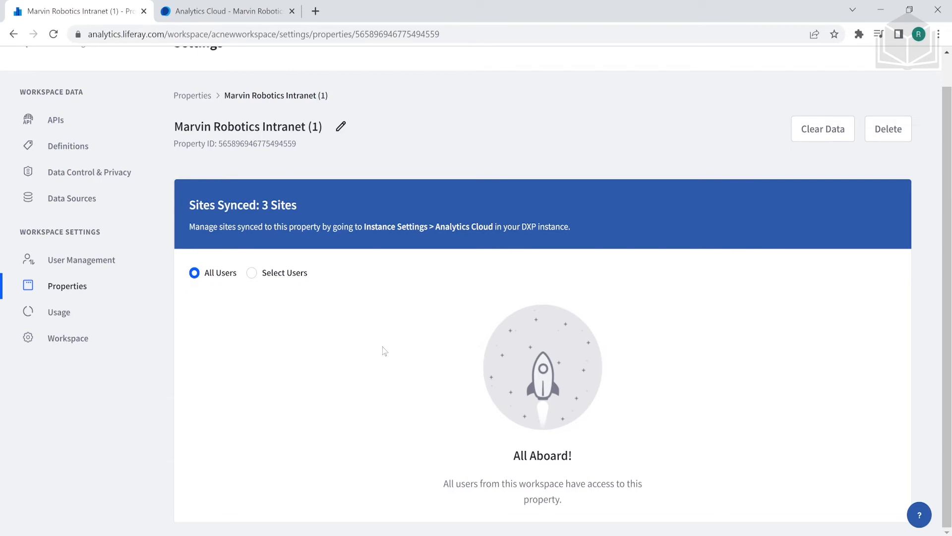
Try restricting access to the Marvin Robotics Intranet (1) property to selected users, accepting the permissions change
{"action": "left_click", "coordinate": [253, 274]}
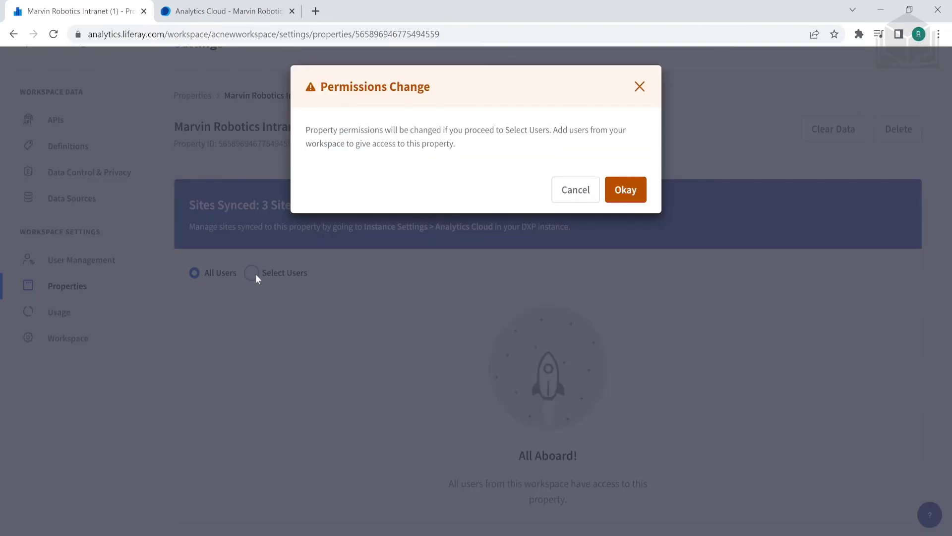
{"action": "left_click", "coordinate": [622, 198]}
{"action": "scroll", "coordinate": [418, 203], "scroll_direction": "down", "scroll_amount": 3}
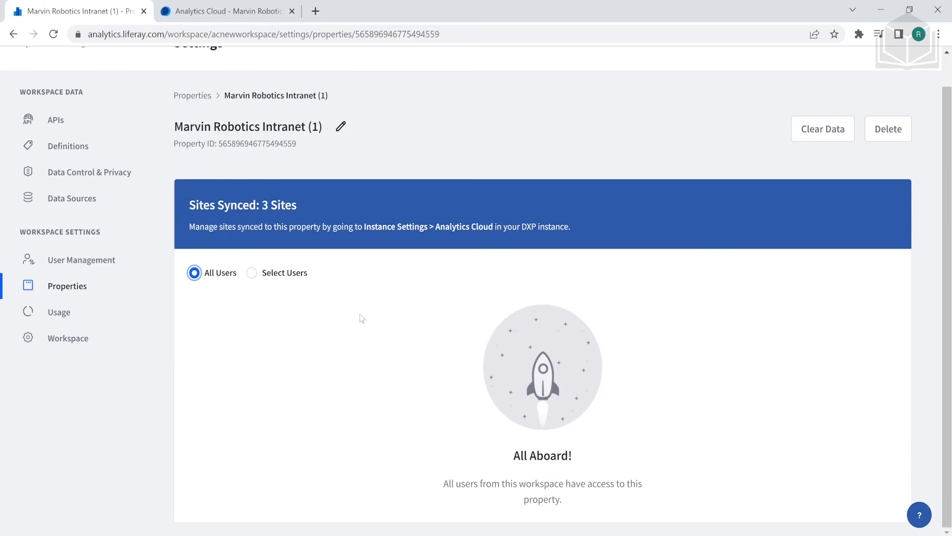
Exit the workspace settings and switch the Sites dashboard to the Marvin Robotics Intranet (1) property
{"action": "scroll", "coordinate": [111, 155], "scroll_direction": "up", "scroll_amount": 1}
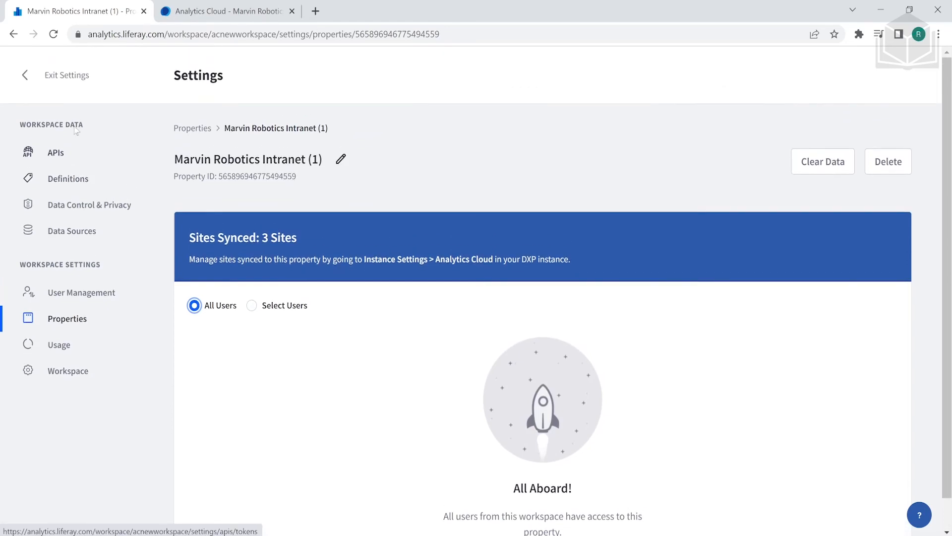
{"action": "left_click", "coordinate": [63, 86]}
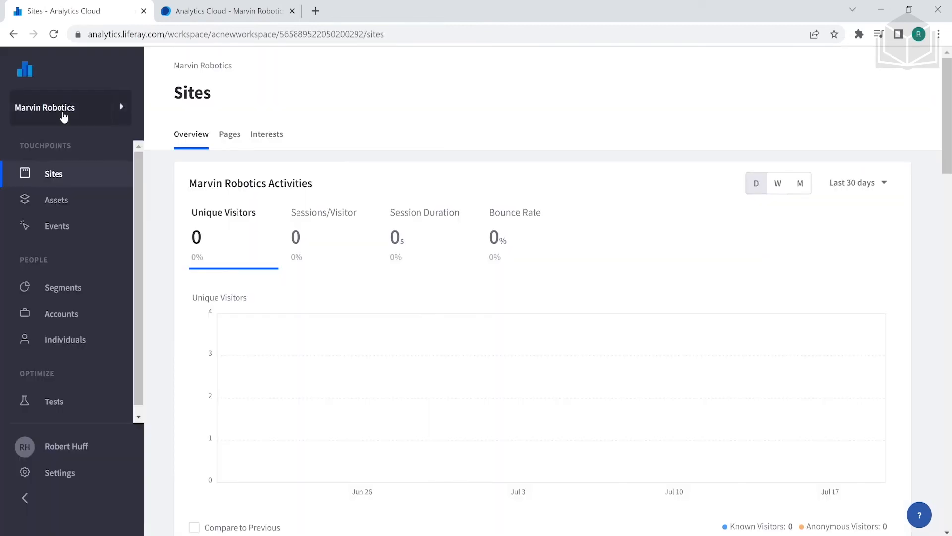
{"action": "left_click", "coordinate": [64, 116]}
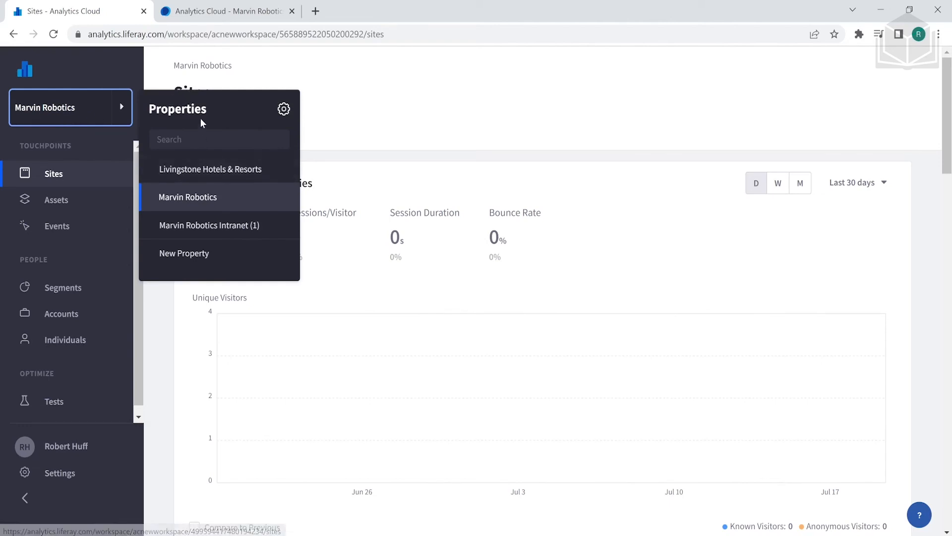
{"action": "left_click", "coordinate": [212, 231]}
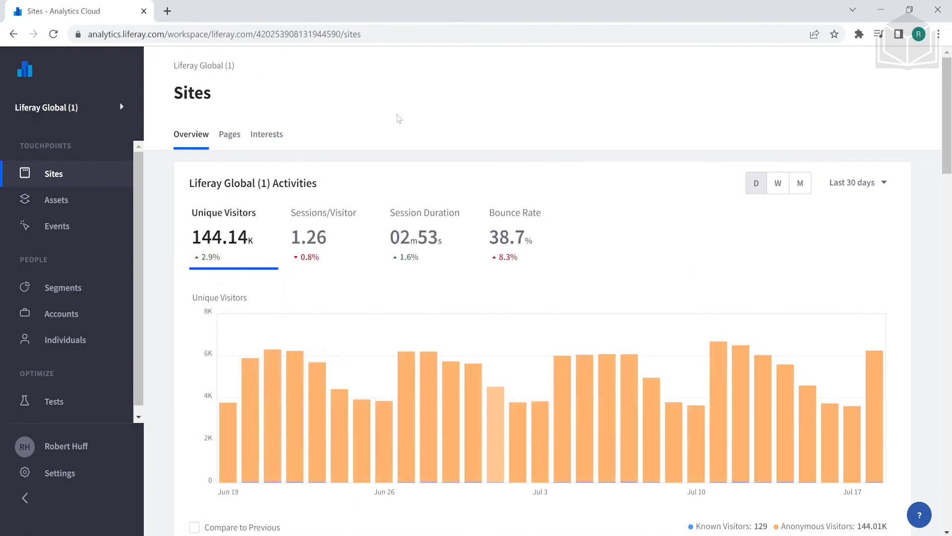
Compare site activity by switching the dashboard to the Liferay Japan property and back to Liferay Global (1)
{"action": "left_click", "coordinate": [94, 119]}
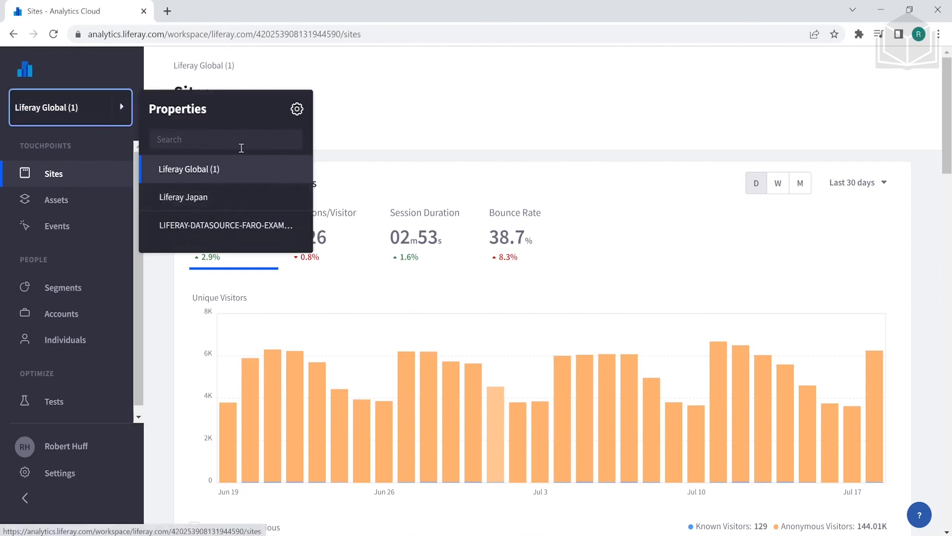
{"action": "left_click", "coordinate": [228, 197]}
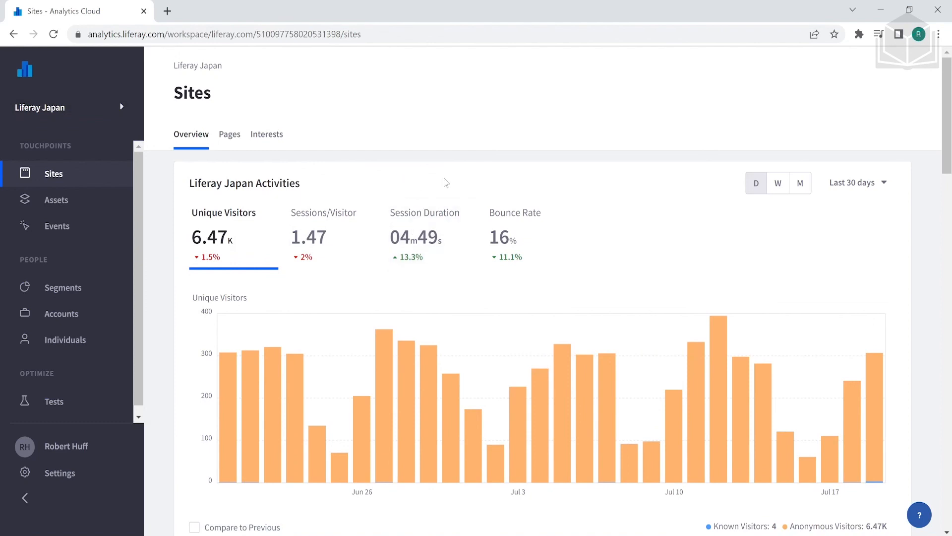
{"action": "left_click", "coordinate": [78, 105]}
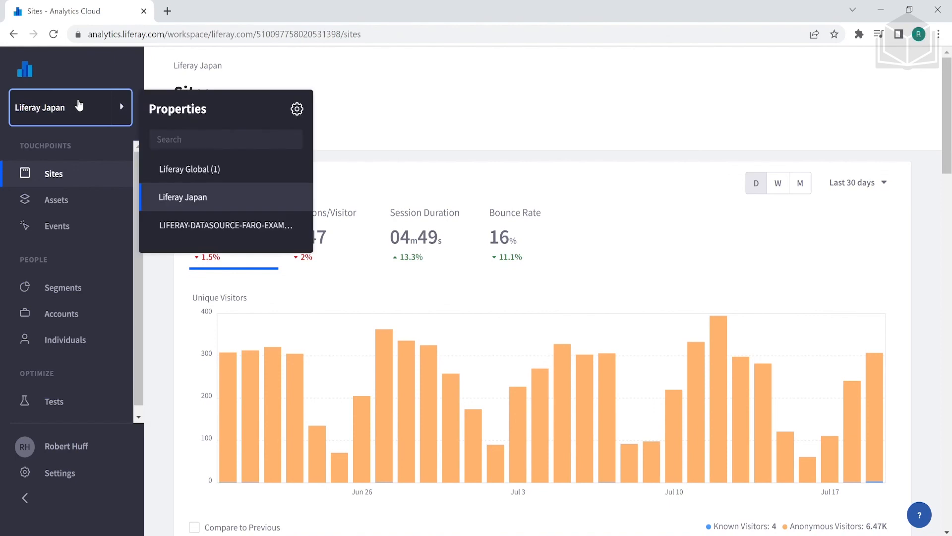
{"action": "left_click", "coordinate": [218, 171]}
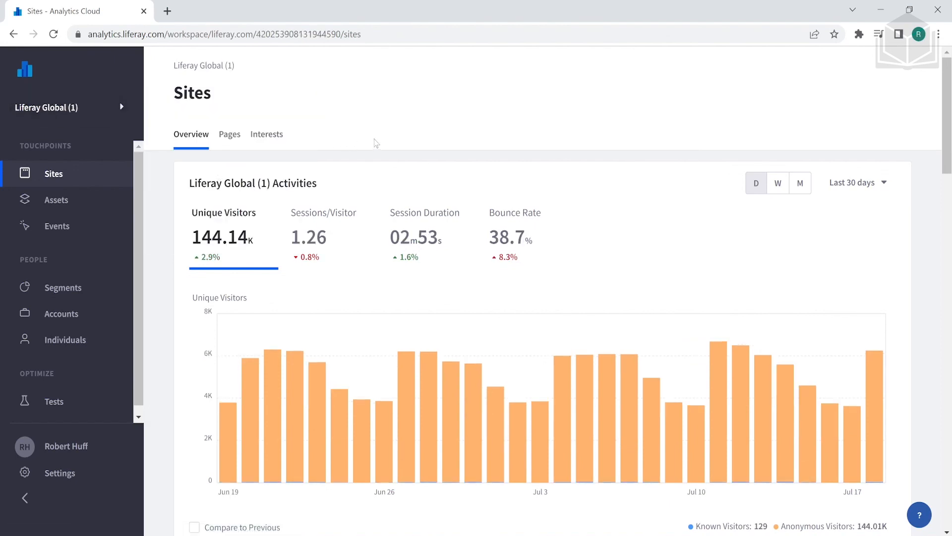